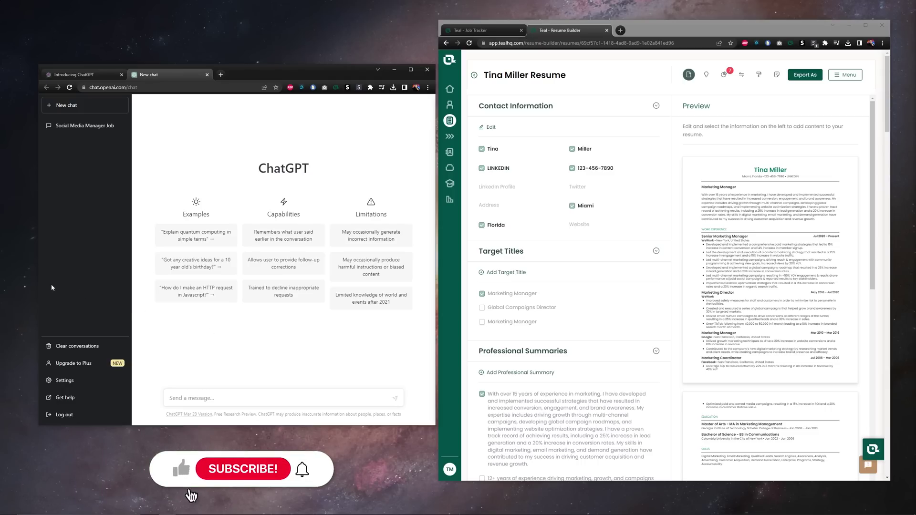
Step: Widen the ChatGPT window and make it taller so it sits beside the Teal resume
{"action": "left_click_drag", "start_coordinate": [39, 284], "coordinate": [16, 283]}
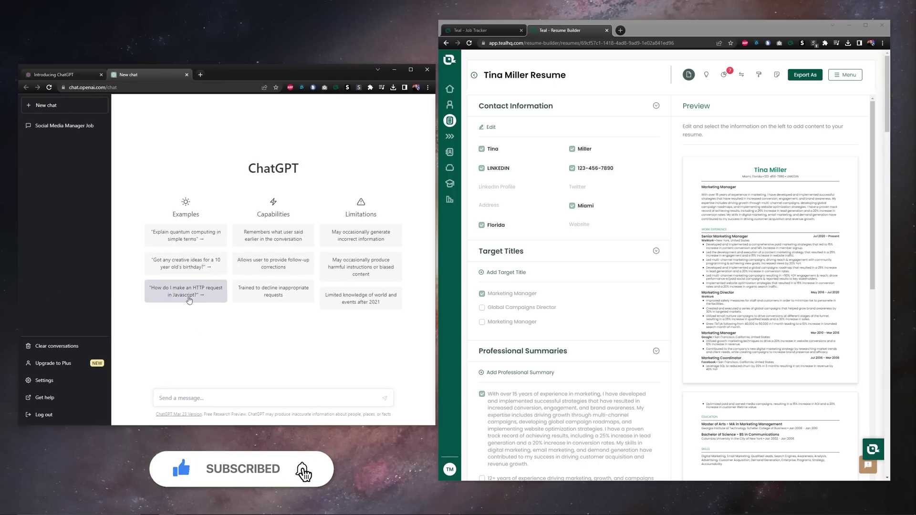
{"action": "left_click_drag", "start_coordinate": [313, 427], "coordinate": [313, 456]}
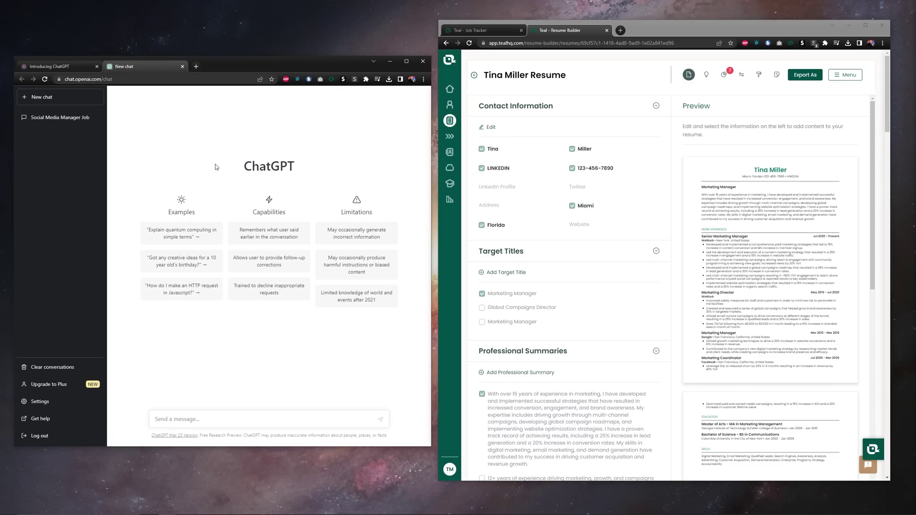
Step: Nudge the ChatGPT window and bring up the saved Senior Social Media Manager job in Teal
{"action": "left_click_drag", "start_coordinate": [228, 60], "coordinate": [225, 61]}
{"action": "left_click_drag", "start_coordinate": [668, 25], "coordinate": [668, 27]}
{"action": "left_click", "coordinate": [495, 31]}
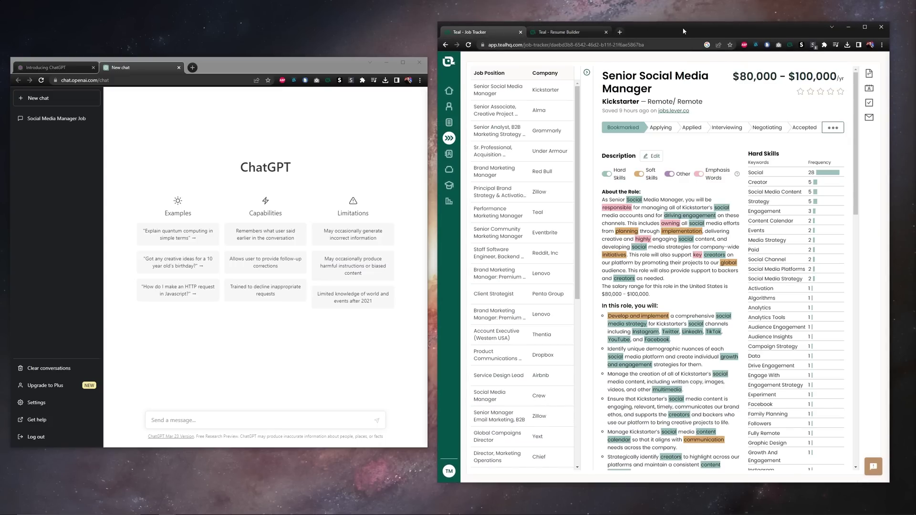
Step: Write the prompt asking for 5 metric-driven resume bullet points from the job description and resume
{"action": "type", "text": "Write 5 resume bullet points, with metrics, based "}
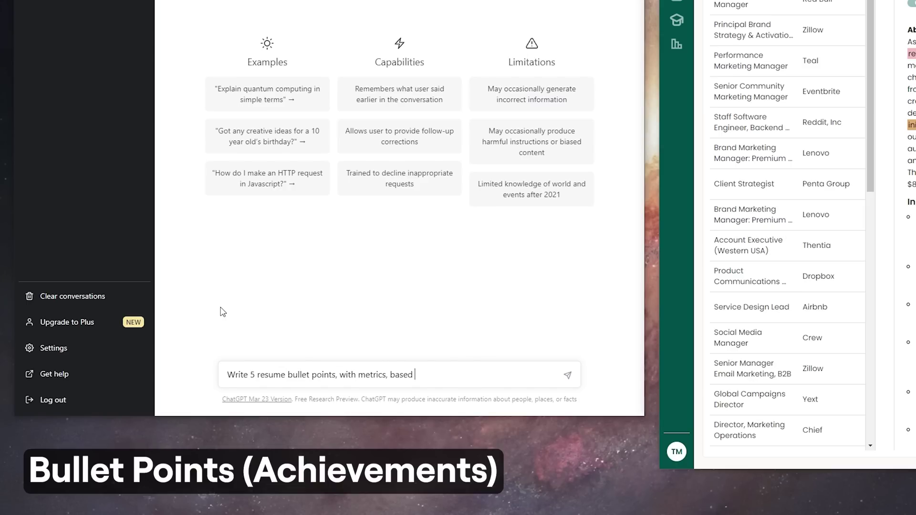
{"action": "type", "text": "on the following job description and use my resume for refere"}
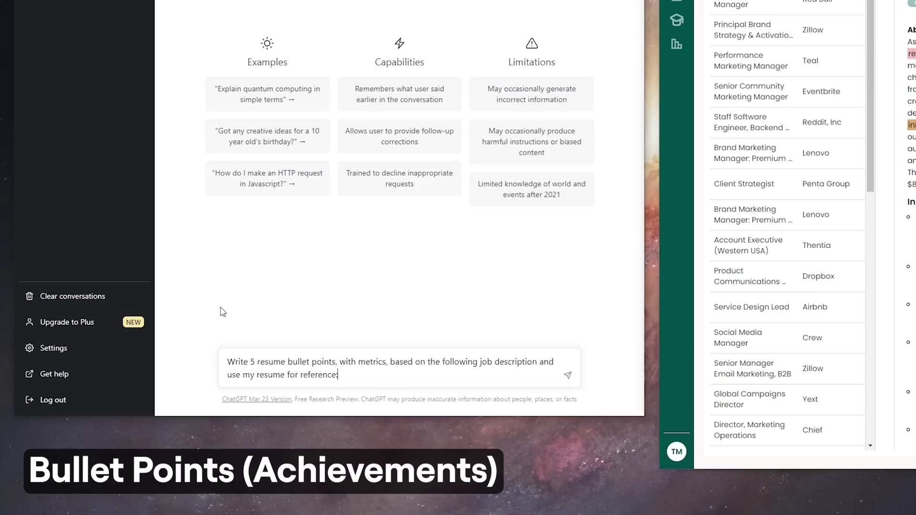
{"action": "type", "text": "nce:"}
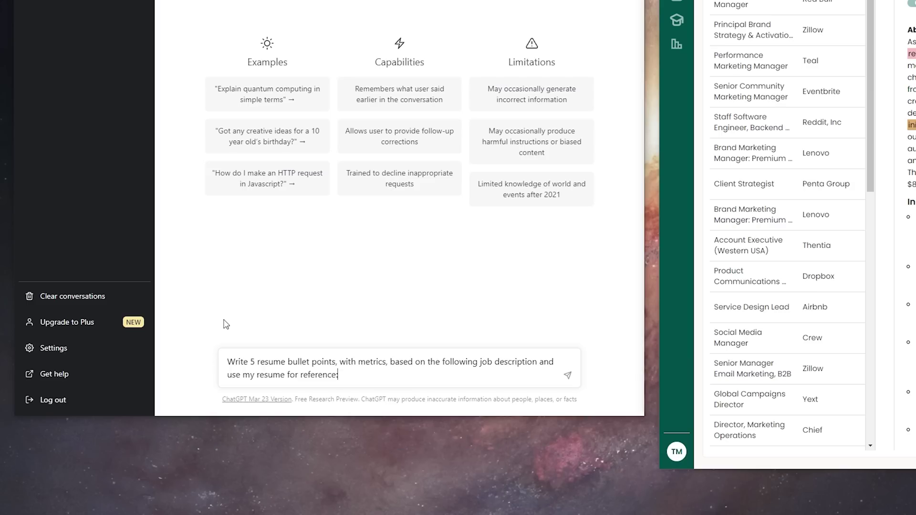
{"action": "key", "text": "shift+Return"}
{"action": "key", "text": "shift+Return"}
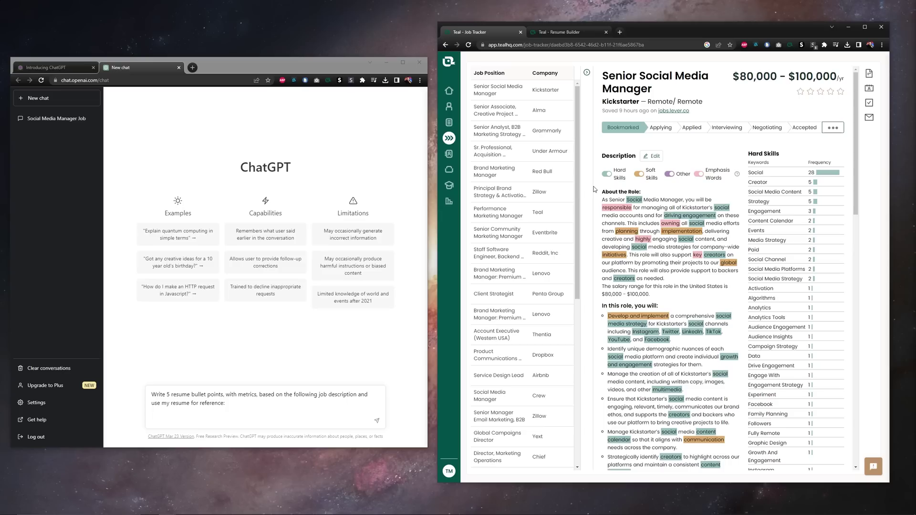
Step: Copy the Kickstarter job description from About the Role onward into the prompt
{"action": "left_click_drag", "start_coordinate": [908, 30], "coordinate": [915, 301]}
{"action": "left_click_drag", "start_coordinate": [716, 373], "coordinate": [628, 253]}
{"action": "right_click", "coordinate": [628, 253]}
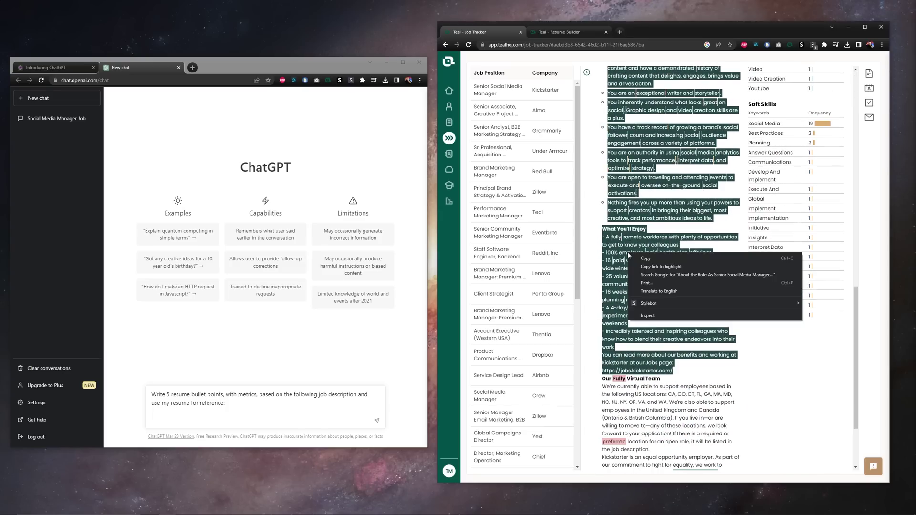
{"action": "left_click", "coordinate": [672, 260]}
{"action": "right_click", "coordinate": [155, 420]}
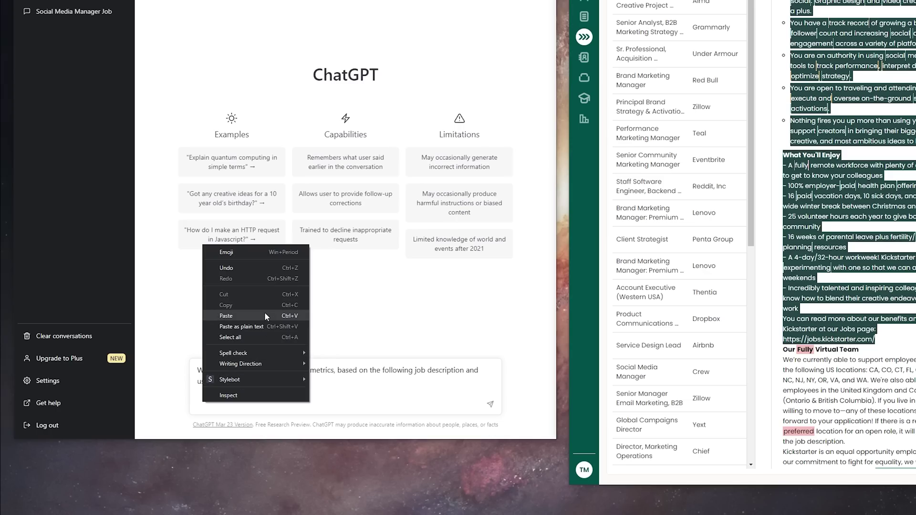
{"action": "left_click", "coordinate": [226, 316]}
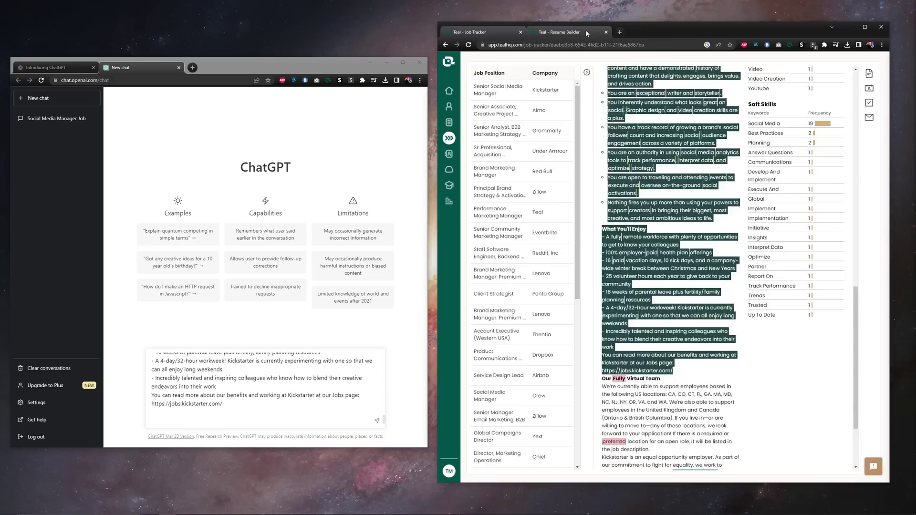
Step: Add the full resume text from Teal's preview to the prompt and send it
{"action": "left_click", "coordinate": [558, 32]}
{"action": "left_click_drag", "start_coordinate": [694, 184], "coordinate": [826, 469]}
{"action": "right_click", "coordinate": [719, 262]}
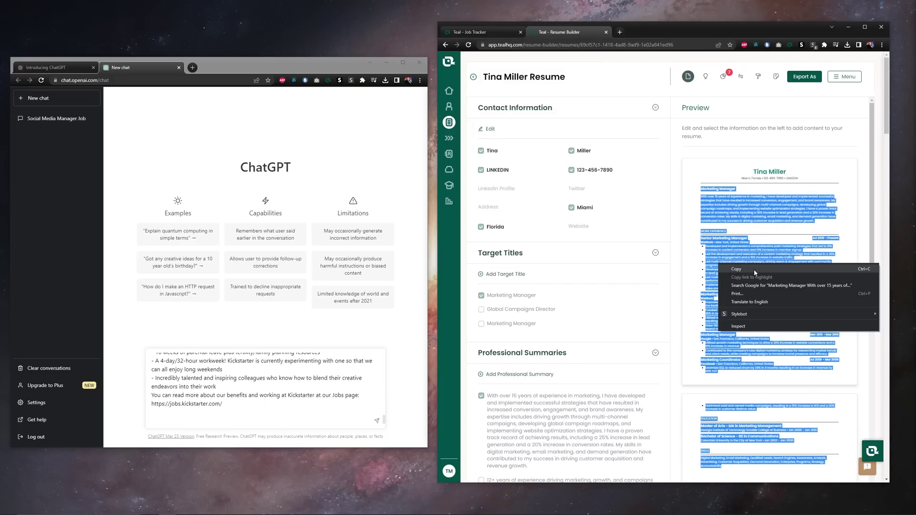
{"action": "left_click", "coordinate": [759, 268]}
{"action": "right_click", "coordinate": [161, 422]}
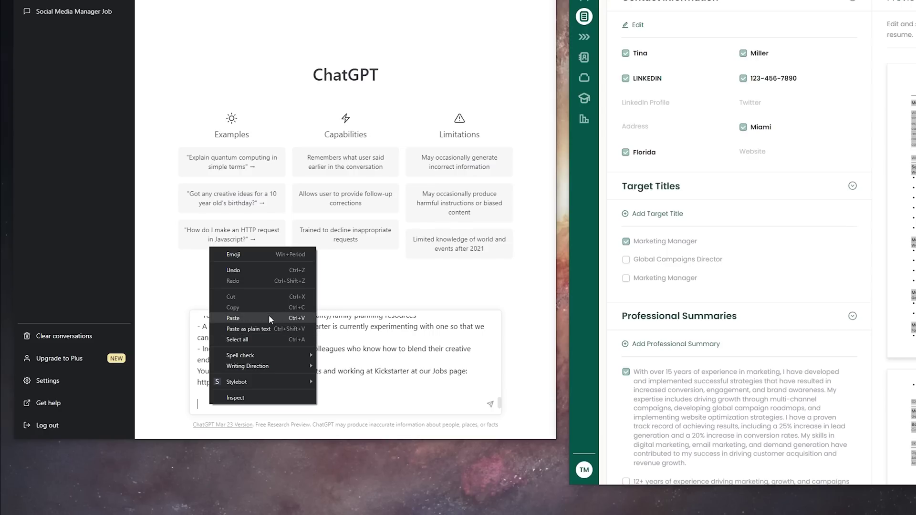
{"action": "left_click", "coordinate": [270, 319]}
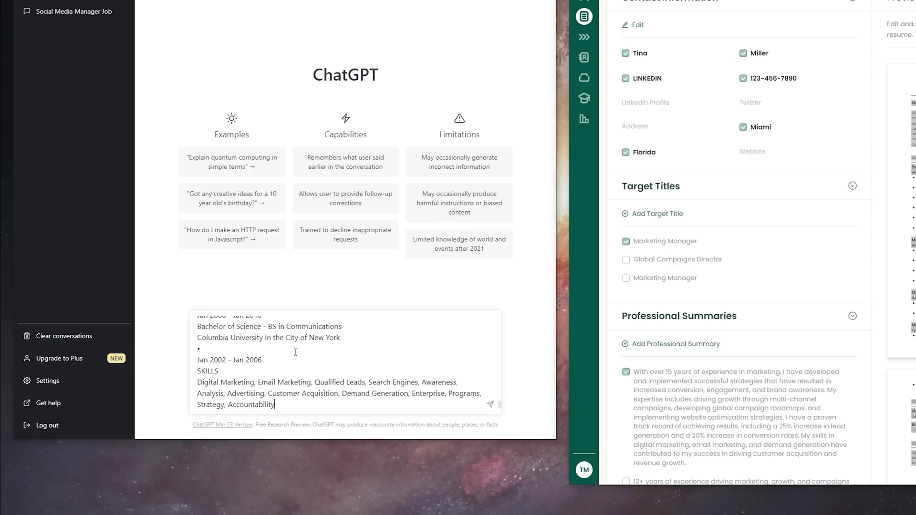
{"action": "left_click", "coordinate": [491, 405]}
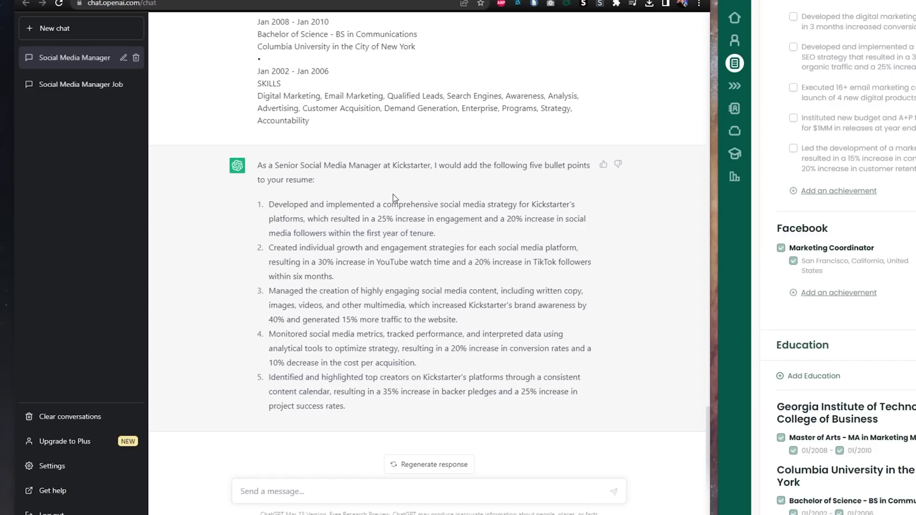
Step: Highlight bullet 1's key points: social media strategy, engagement, 25%, followers and 20%
{"action": "left_click_drag", "start_coordinate": [438, 204], "coordinate": [519, 206]}
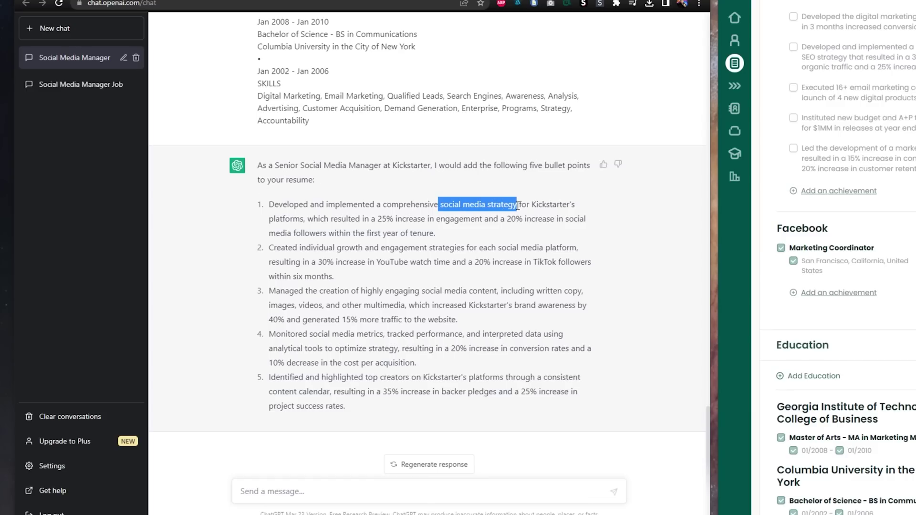
{"action": "left_click", "coordinate": [522, 184]}
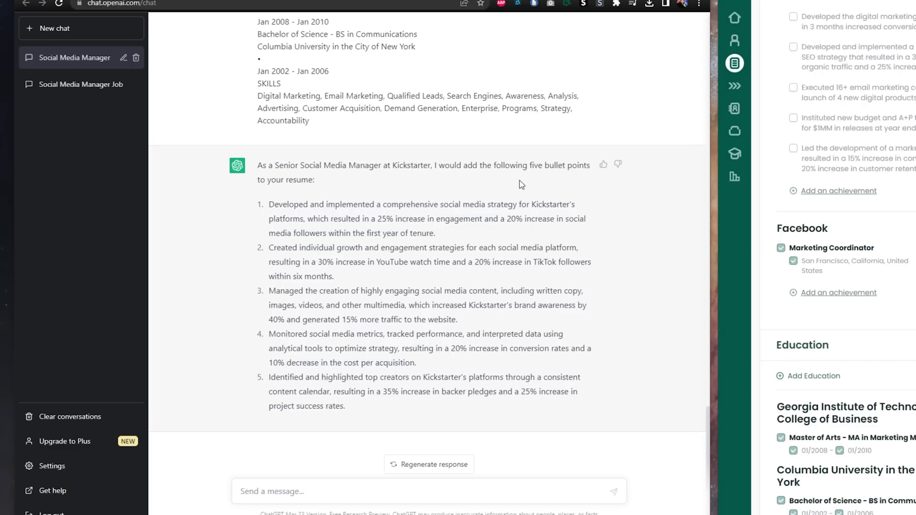
{"action": "left_click_drag", "start_coordinate": [437, 219], "coordinate": [482, 219]}
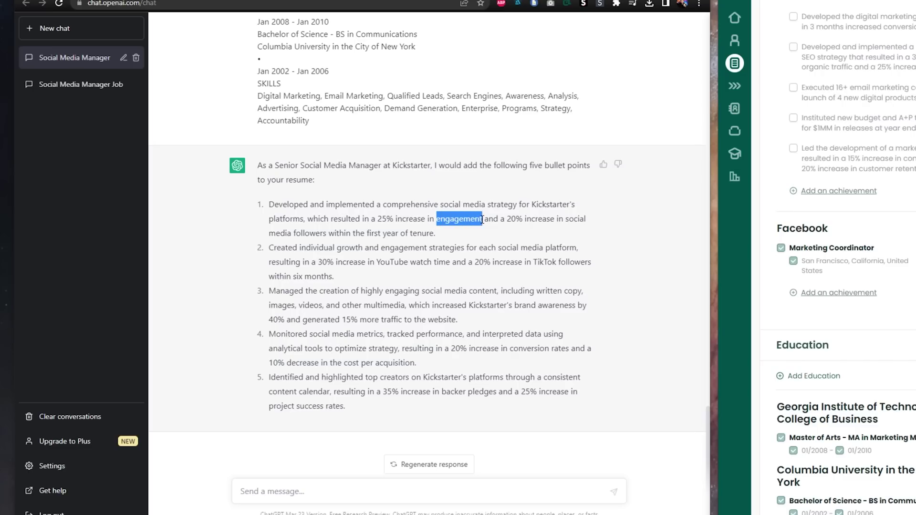
{"action": "left_click_drag", "start_coordinate": [374, 220], "coordinate": [399, 220]}
{"action": "left_click", "coordinate": [373, 231]}
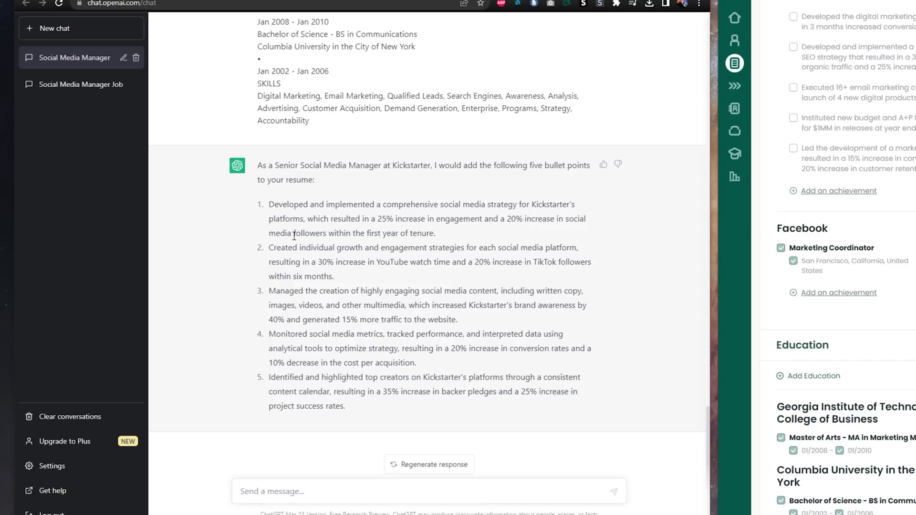
{"action": "left_click_drag", "start_coordinate": [294, 235], "coordinate": [329, 234]}
{"action": "left_click_drag", "start_coordinate": [506, 221], "coordinate": [526, 222]}
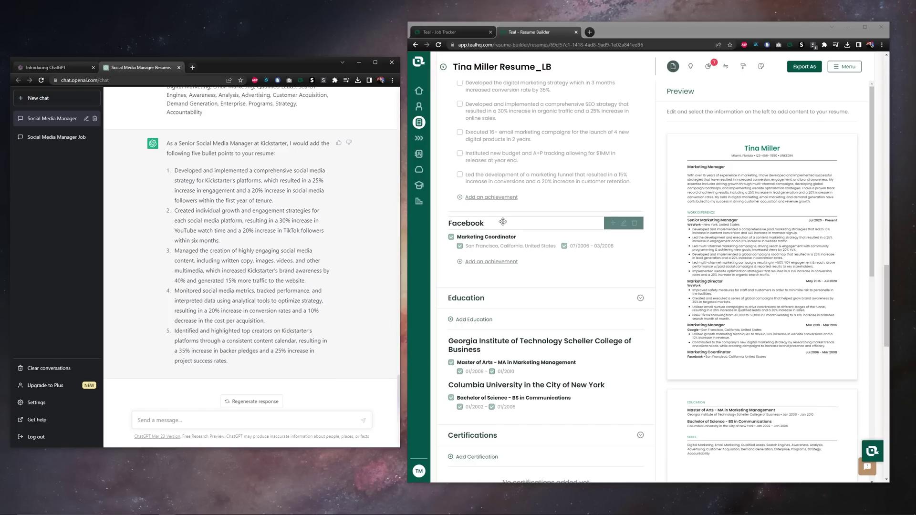
Step: Add ChatGPT's first bullet as a new achievement under the Facebook job
{"action": "scroll", "coordinate": [513, 210], "scroll_direction": "down", "scroll_amount": 1}
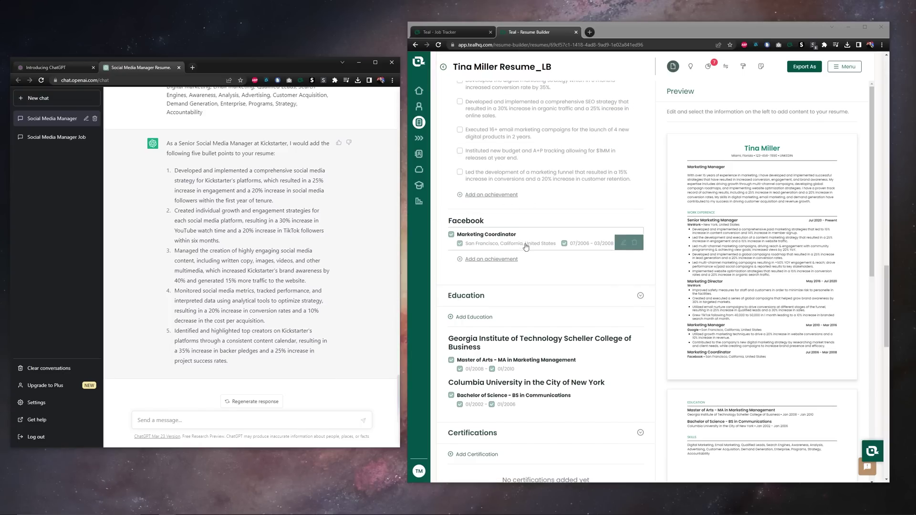
{"action": "left_click", "coordinate": [492, 227]}
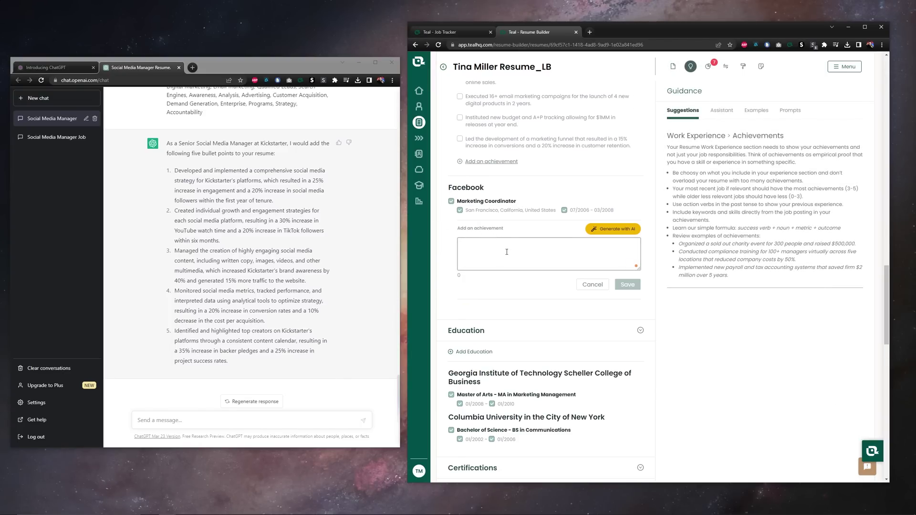
{"action": "left_click_drag", "start_coordinate": [175, 170], "coordinate": [280, 198]}
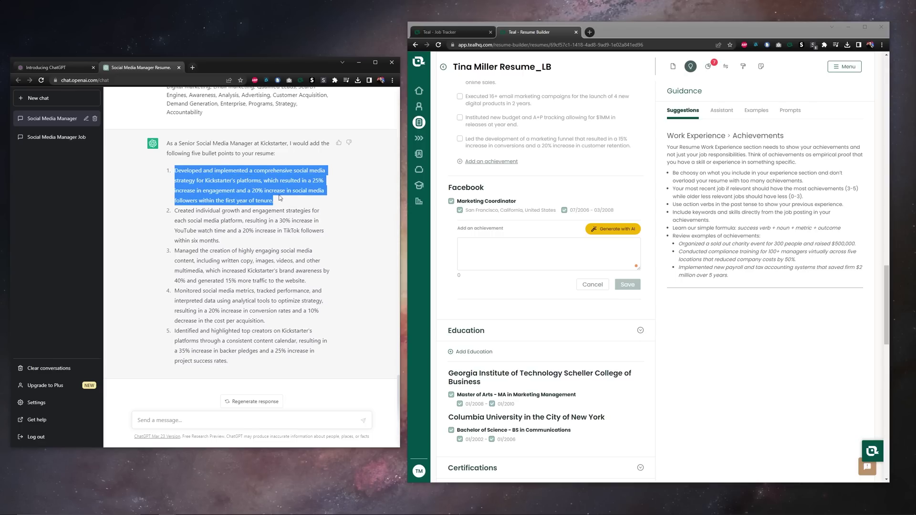
{"action": "right_click", "coordinate": [218, 179]}
{"action": "left_click", "coordinate": [236, 186]}
{"action": "right_click", "coordinate": [474, 248]}
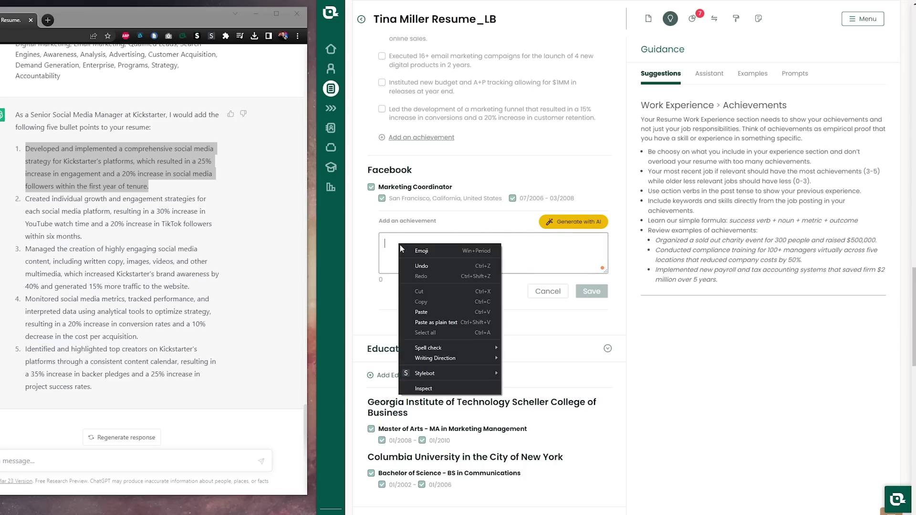
{"action": "left_click", "coordinate": [447, 312]}
{"action": "left_click", "coordinate": [591, 291]}
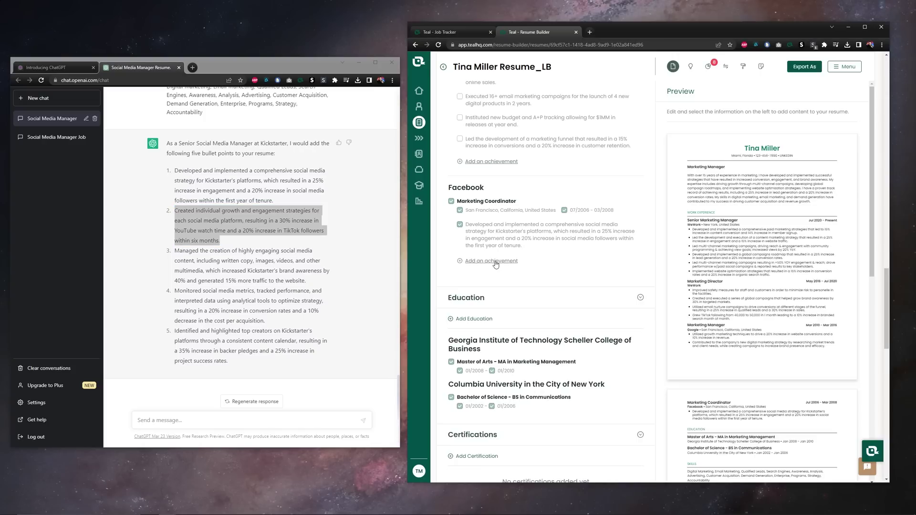
Step: Add the second and third ChatGPT bullets as further Facebook achievements
{"action": "left_click", "coordinate": [496, 261]}
{"action": "key", "text": "ctrl+v"}
{"action": "left_click", "coordinate": [625, 319]}
{"action": "left_click_drag", "start_coordinate": [175, 250], "coordinate": [306, 281]}
{"action": "key", "text": "ctrl+c"}
{"action": "left_click", "coordinate": [492, 292]}
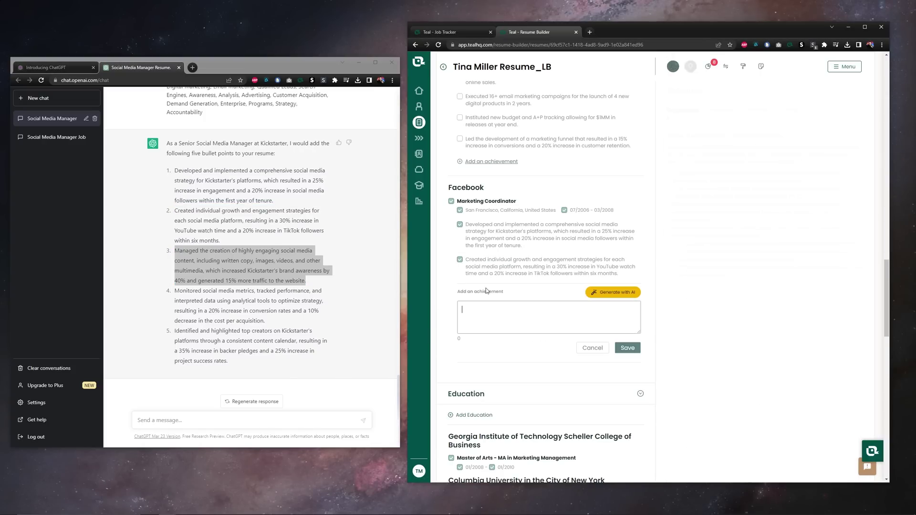
{"action": "key", "text": "ctrl+v"}
{"action": "left_click", "coordinate": [630, 346]}
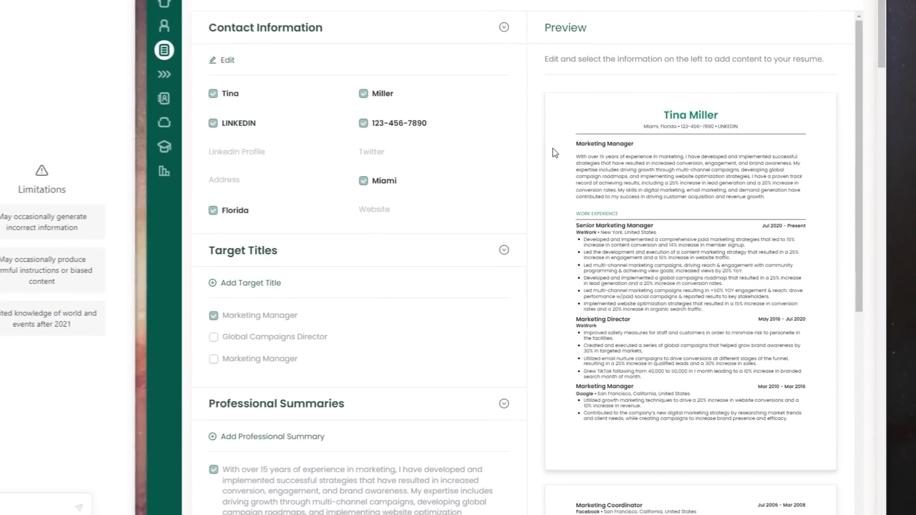
Step: Write the request for a Marketing Manager professional summary kept under 75 words
{"action": "left_click_drag", "start_coordinate": [688, 191], "coordinate": [785, 205]}
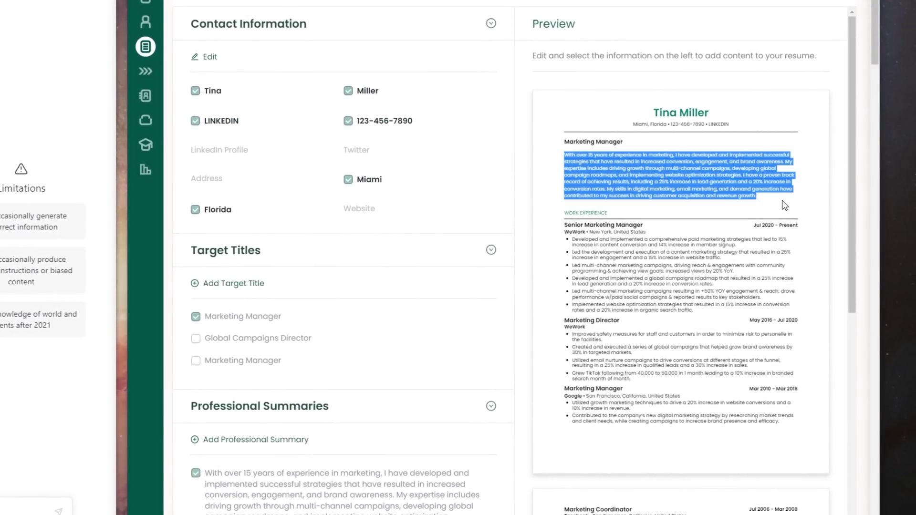
{"action": "left_click", "coordinate": [785, 205]}
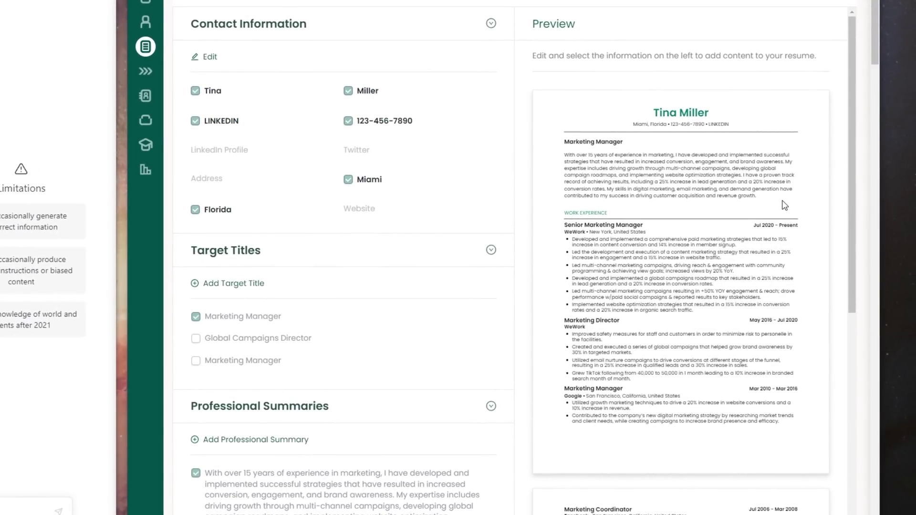
{"action": "type", "text": "Write a profe"}
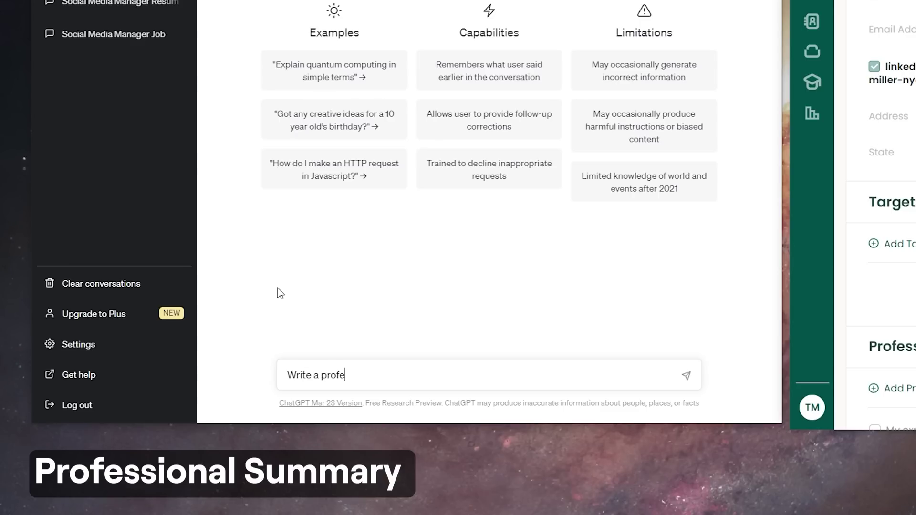
{"action": "type", "text": "ssional summary for a "}
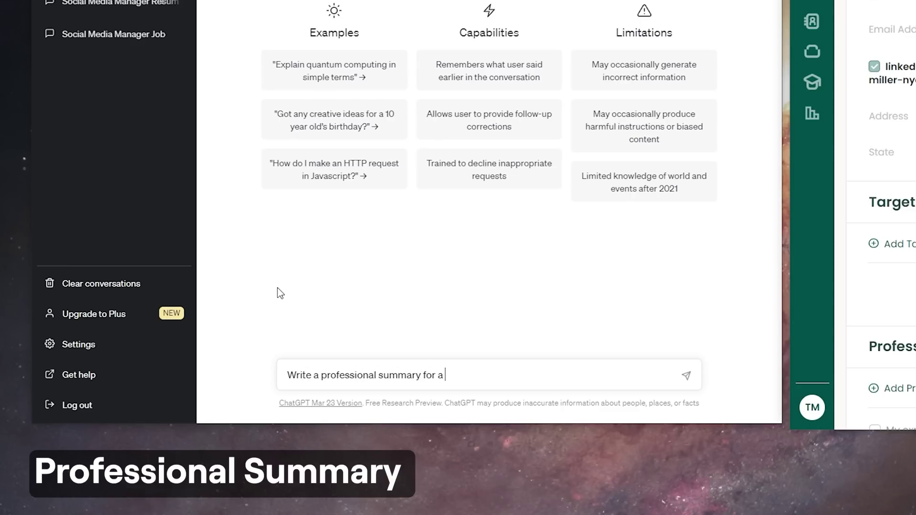
{"action": "type", "text": "Marketing Manager b"}
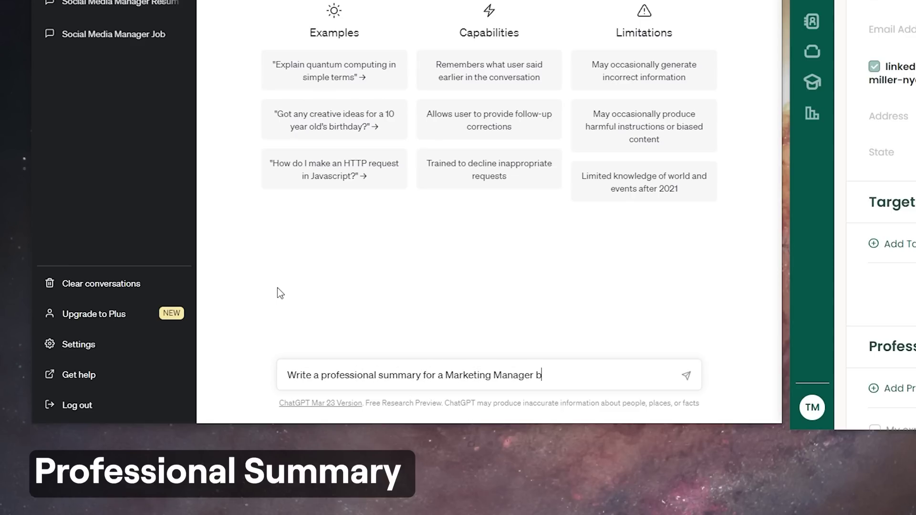
{"action": "type", "text": "ased on my resume below and "}
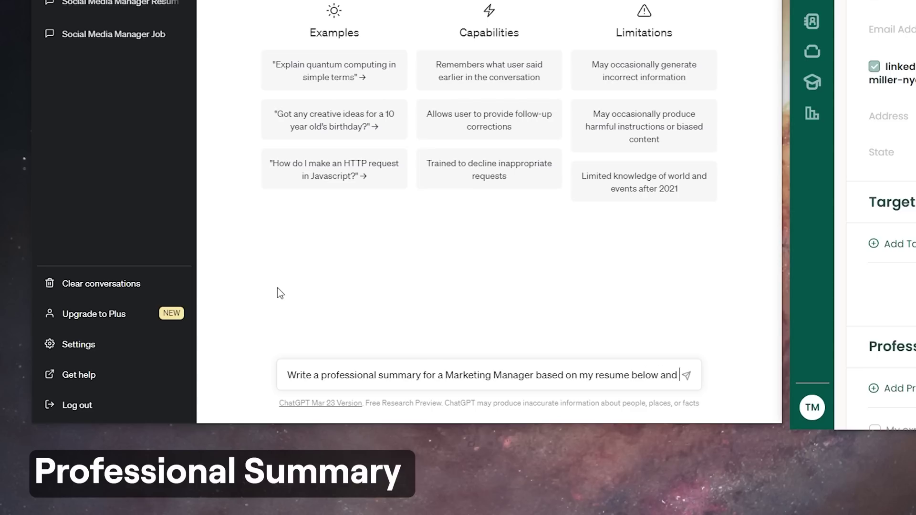
{"action": "type", "text": "keep it less than 7"}
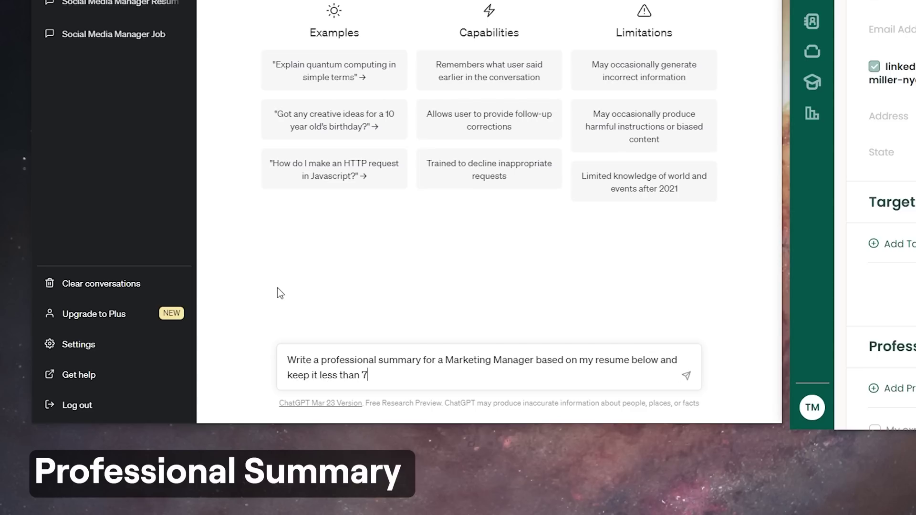
{"action": "type", "text": "5 words:"}
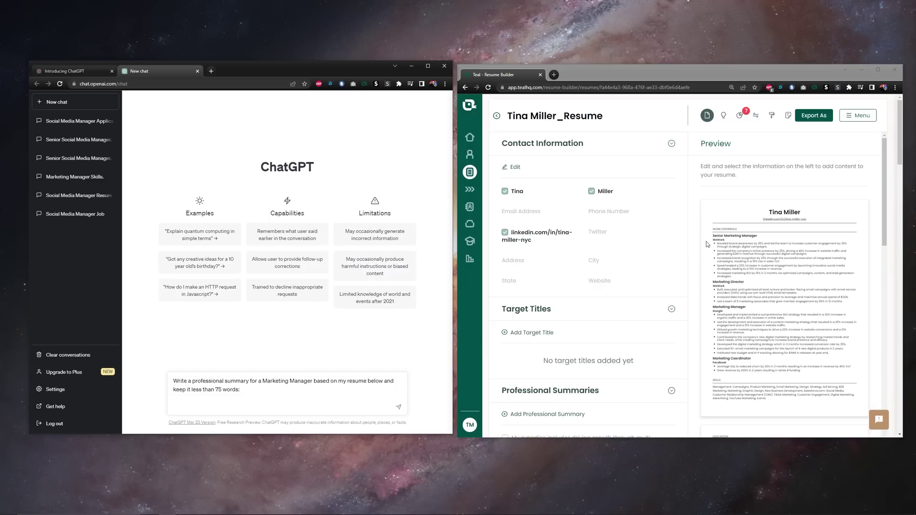
Step: Copy the resume text from Teal's preview into the prompt and send it
{"action": "left_click", "coordinate": [713, 237]}
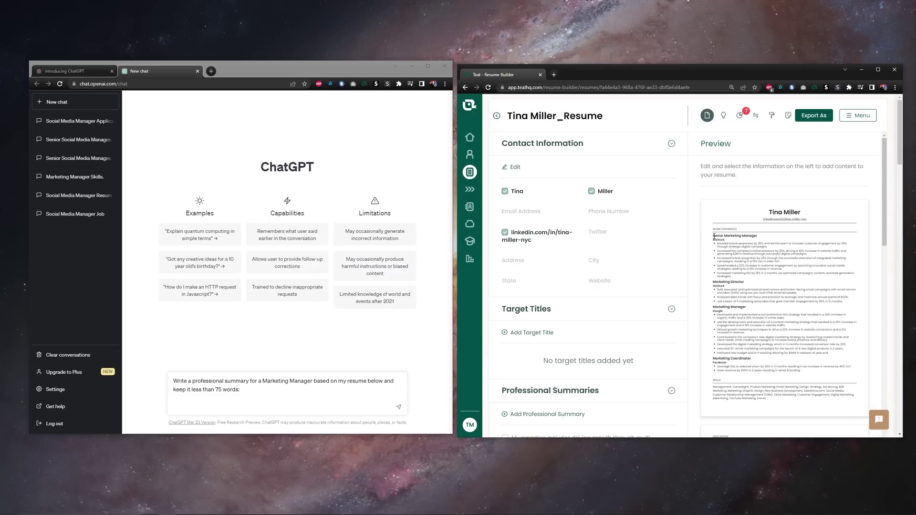
{"action": "left_click_drag", "start_coordinate": [714, 237], "coordinate": [780, 278]}
{"action": "right_click", "coordinate": [780, 277]}
{"action": "left_click", "coordinate": [780, 278]}
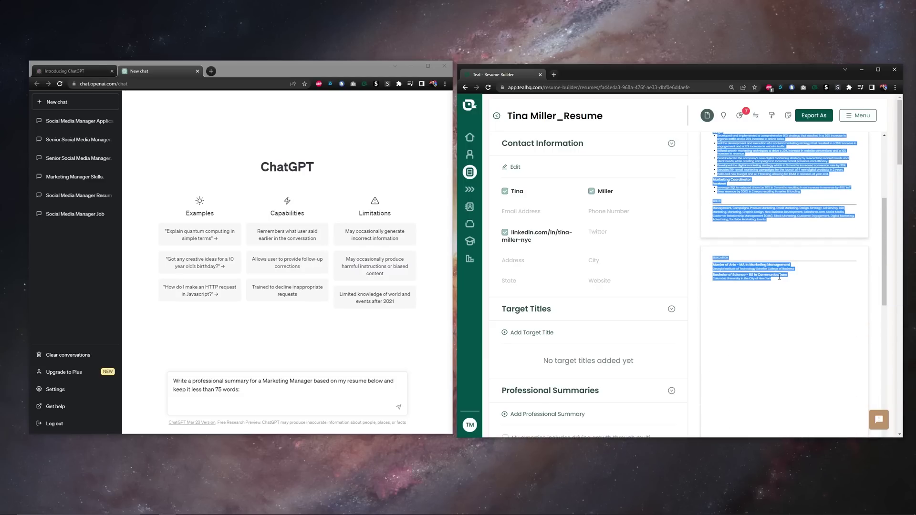
{"action": "left_click", "coordinate": [193, 395]}
{"action": "key", "text": "ctrl+v"}
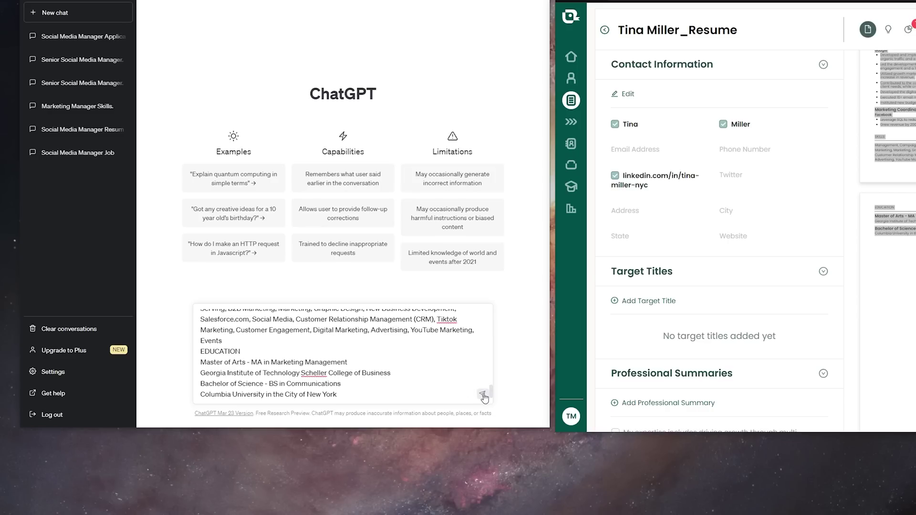
{"action": "left_click", "coordinate": [398, 408]}
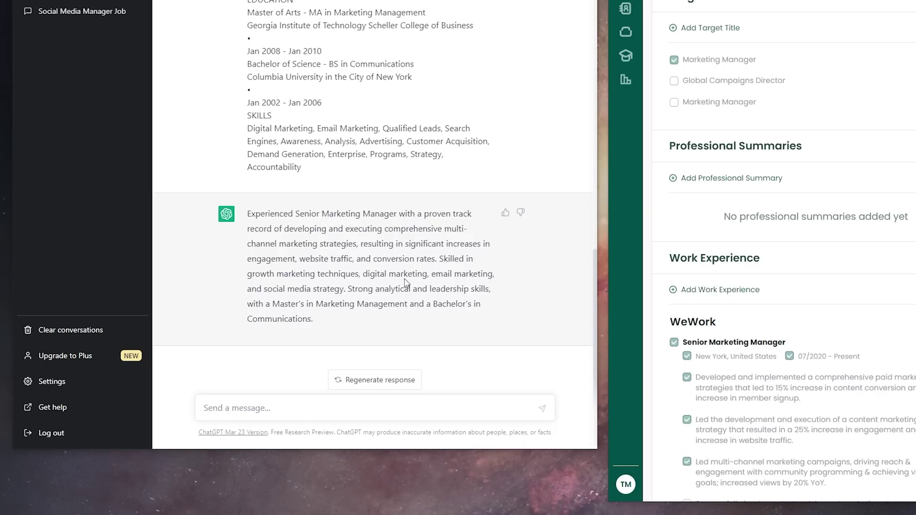
Step: Review the summary's engagement and email marketing points, then copy the whole summary
{"action": "left_click_drag", "start_coordinate": [405, 244], "coordinate": [296, 261]}
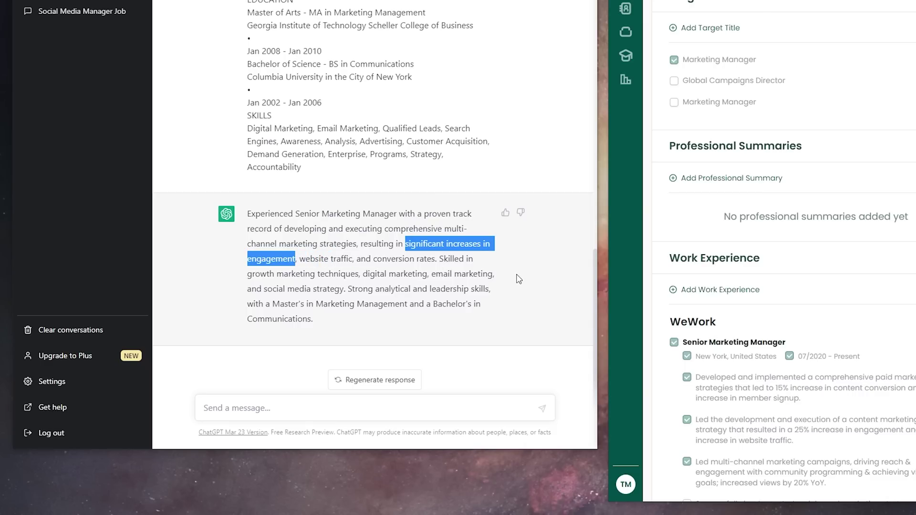
{"action": "left_click", "coordinate": [516, 278]}
{"action": "left_click_drag", "start_coordinate": [428, 275], "coordinate": [501, 276]}
{"action": "left_click", "coordinate": [519, 262]}
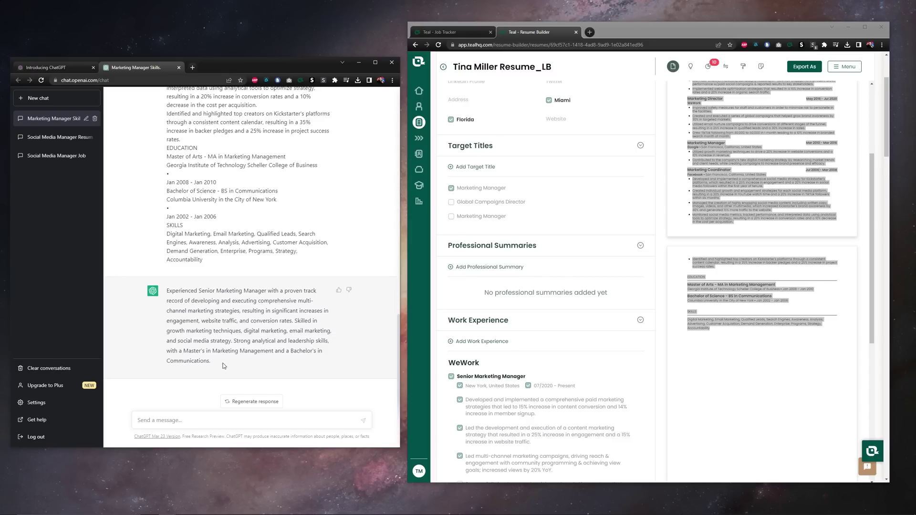
{"action": "left_click_drag", "start_coordinate": [224, 366], "coordinate": [165, 296]}
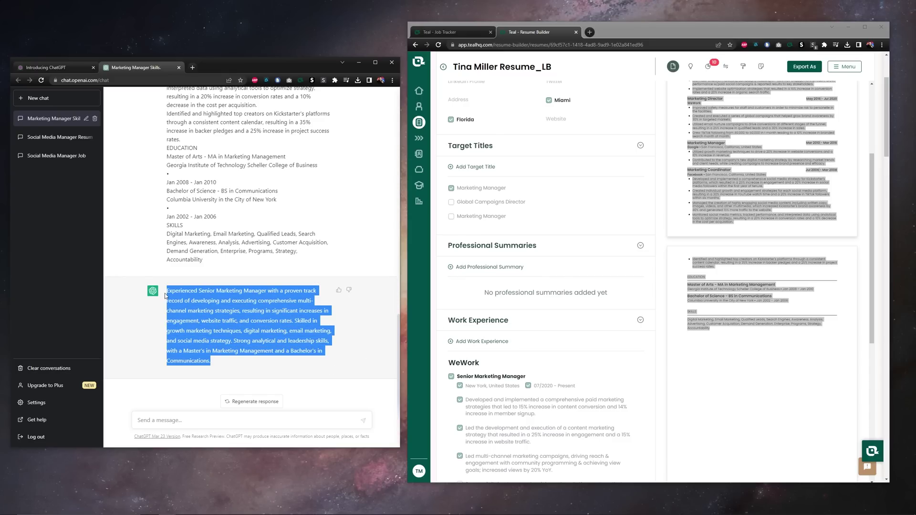
{"action": "right_click", "coordinate": [184, 293]}
{"action": "left_click", "coordinate": [228, 299]}
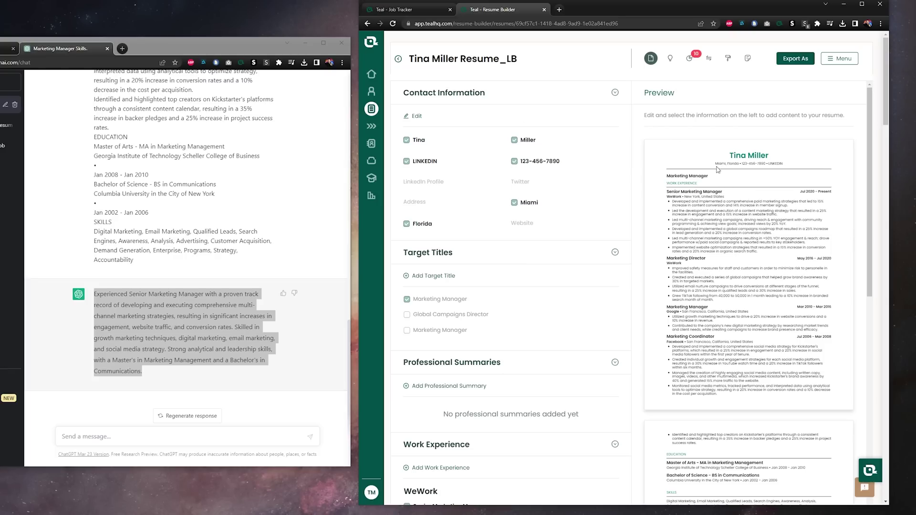
{"action": "scroll", "coordinate": [477, 239], "scroll_direction": "down", "scroll_amount": 5}
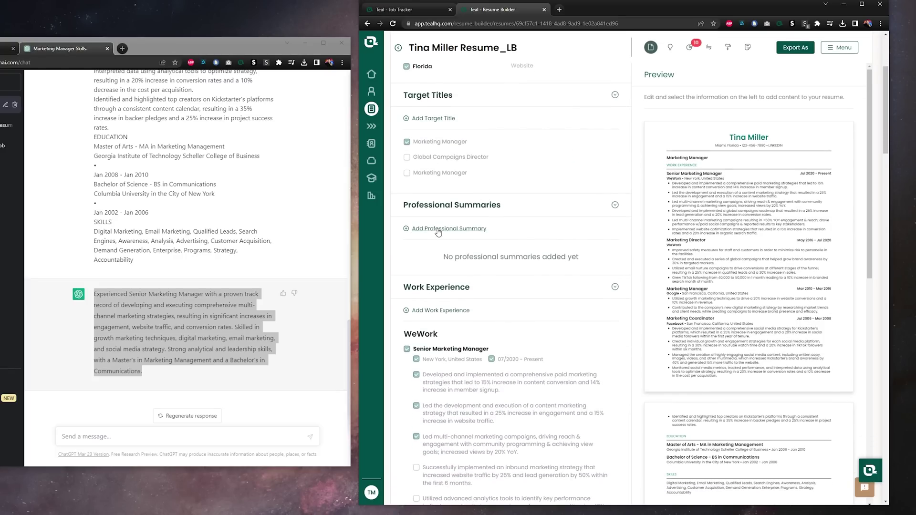
Step: Paste ChatGPT's summary into a new Professional Summary entry and insert '5+ years of experience,'
{"action": "left_click", "coordinate": [438, 229]}
{"action": "right_click", "coordinate": [418, 261]}
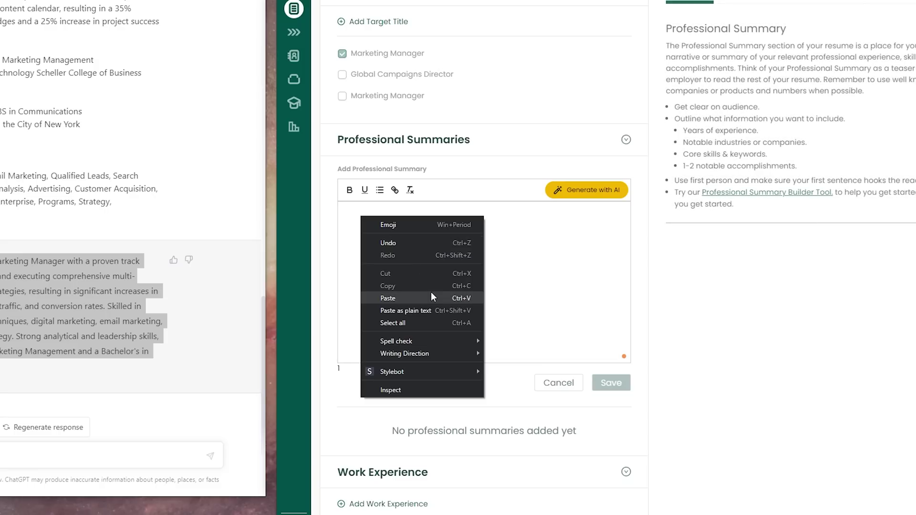
{"action": "left_click", "coordinate": [473, 317]}
{"action": "left_click", "coordinate": [530, 260]}
{"action": "type", "text": "5+ years of e"}
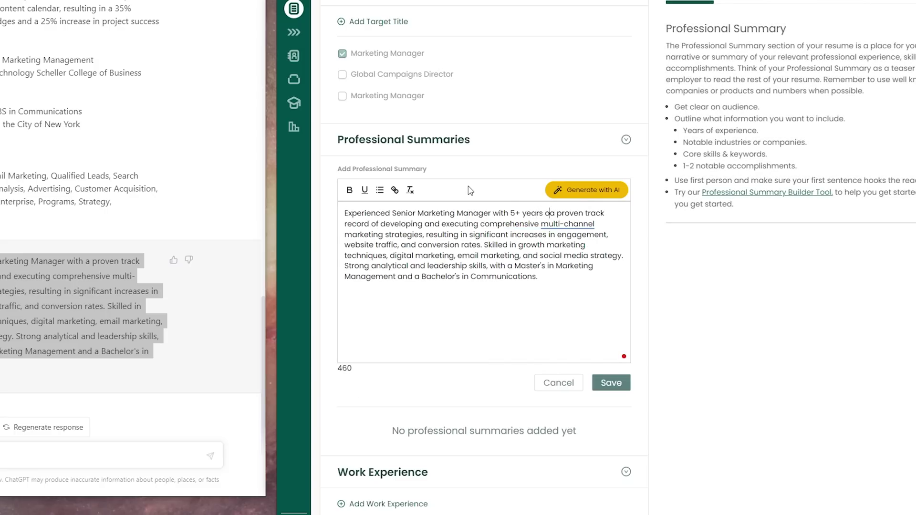
{"action": "type", "text": "xperience,"}
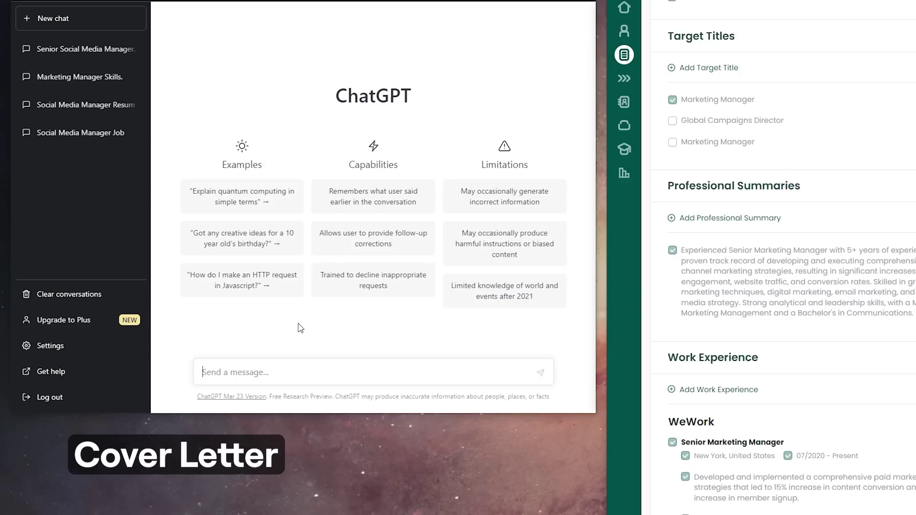
Step: Write the cover letter prompt and paste the Kickstarter job description after it
{"action": "type", "text": "Write a cover letter for the following job description using my resume for reference and keep it le"}
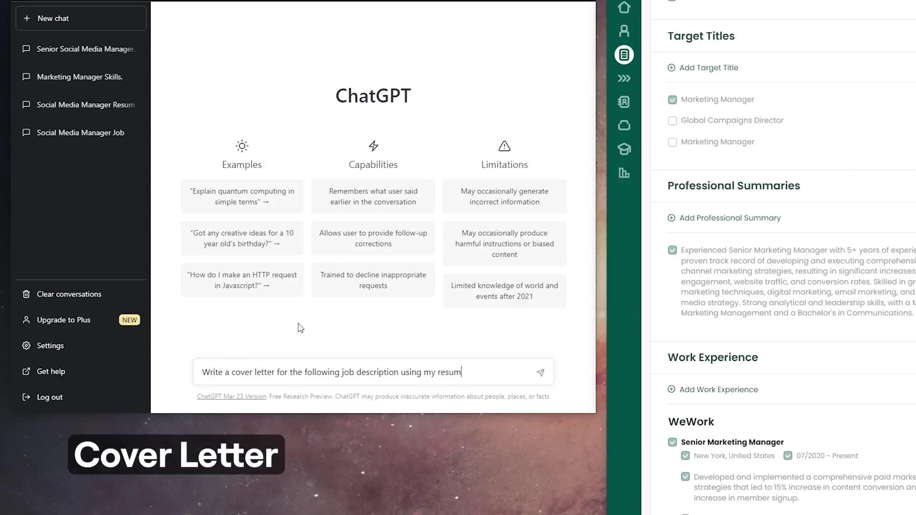
{"action": "type", "text": "ss than 400 words:"}
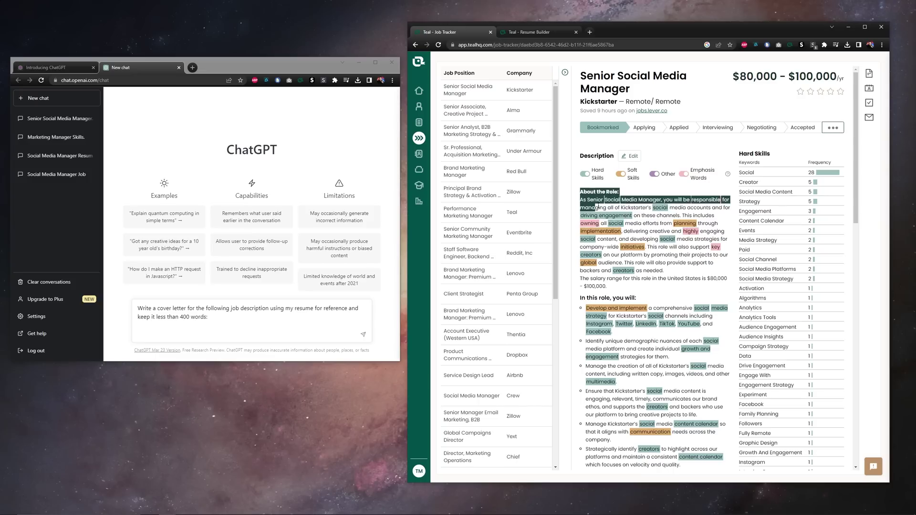
{"action": "left_click_drag", "start_coordinate": [683, 391], "coordinate": [730, 326]}
{"action": "scroll", "coordinate": [682, 288], "scroll_direction": "down", "scroll_amount": 8}
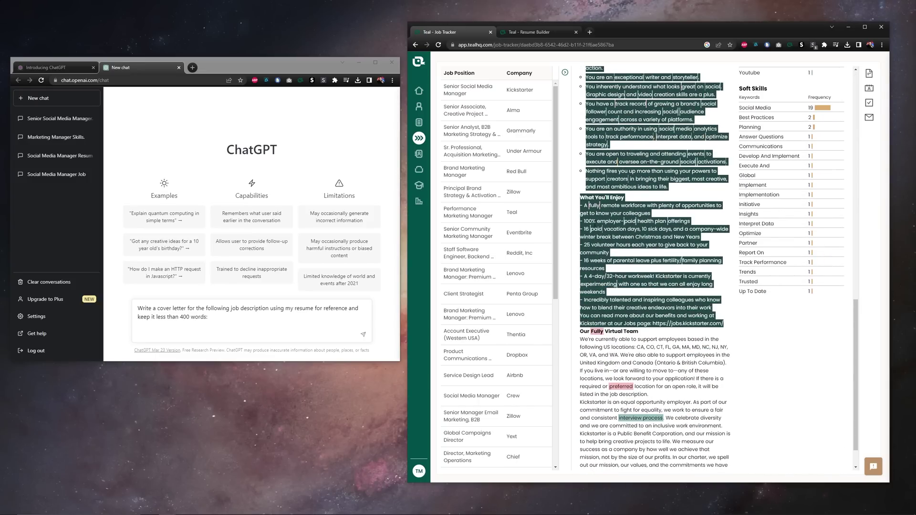
{"action": "right_click", "coordinate": [594, 221]}
{"action": "left_click", "coordinate": [611, 228]}
{"action": "left_click", "coordinate": [182, 331]}
{"action": "key", "text": "ctrl+v"}
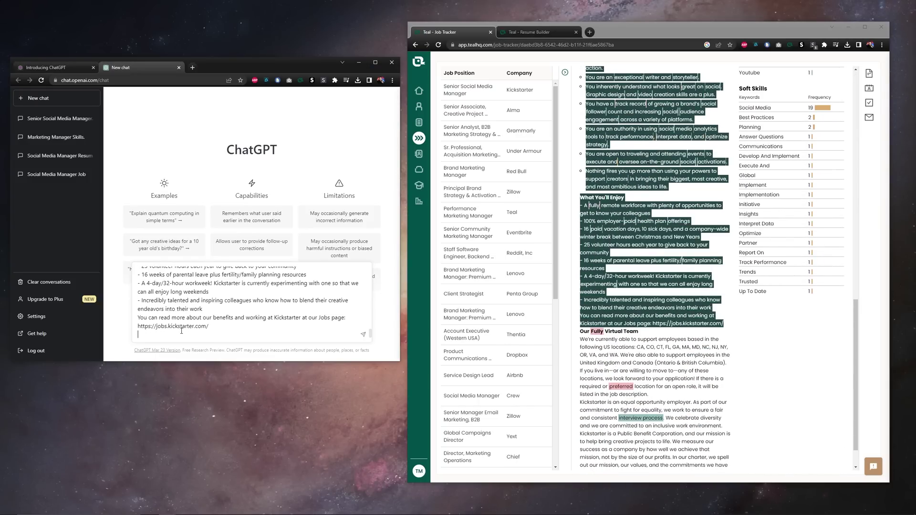
Step: Add the resume text from Teal Resume Builder to the prompt and send the request
{"action": "left_click", "coordinate": [530, 32]}
{"action": "right_click", "coordinate": [703, 219]}
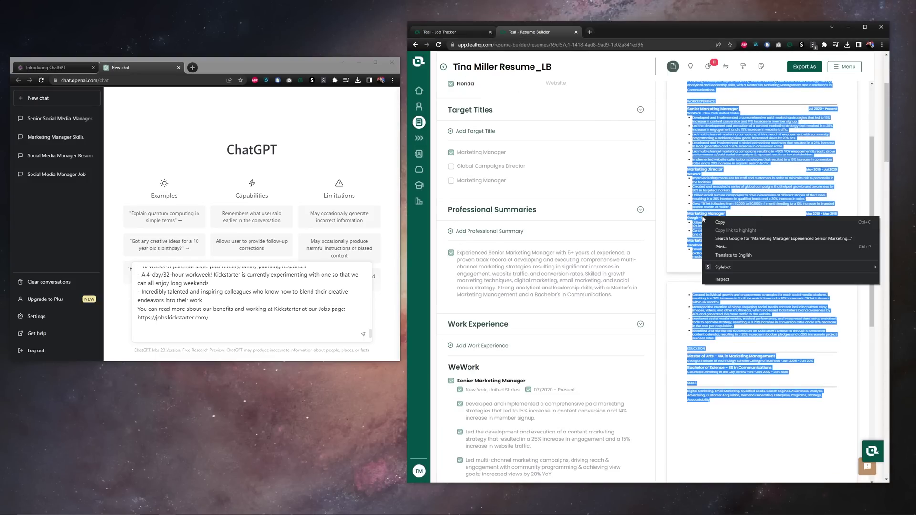
{"action": "left_click", "coordinate": [735, 222]}
{"action": "left_click", "coordinate": [145, 336]}
{"action": "key", "text": "ctrl+v"}
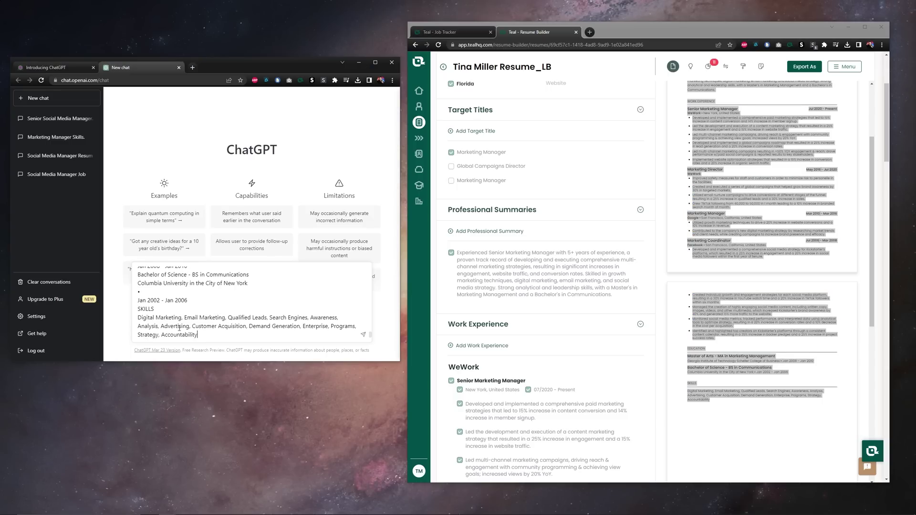
{"action": "left_click", "coordinate": [364, 335]}
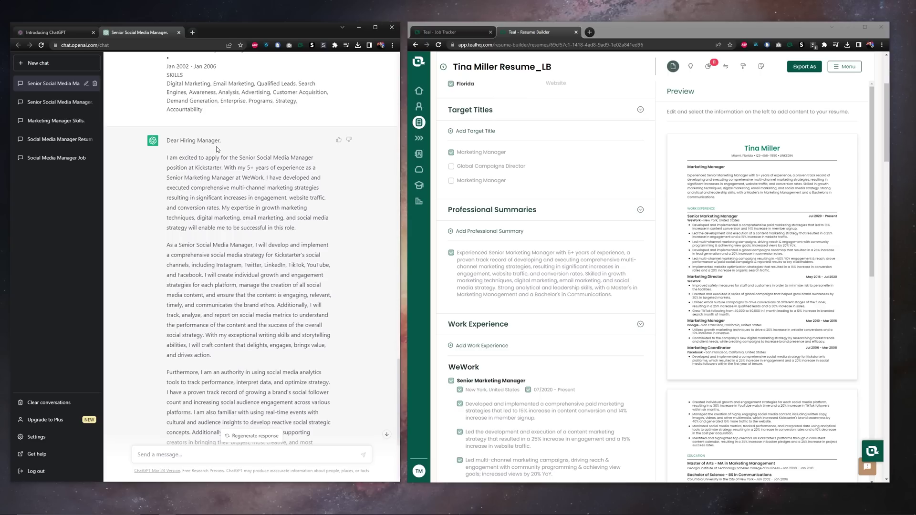
{"action": "scroll", "coordinate": [168, 393], "scroll_direction": "down", "scroll_amount": 4}
{"action": "left_click_drag", "start_coordinate": [164, 397], "coordinate": [213, 398]}
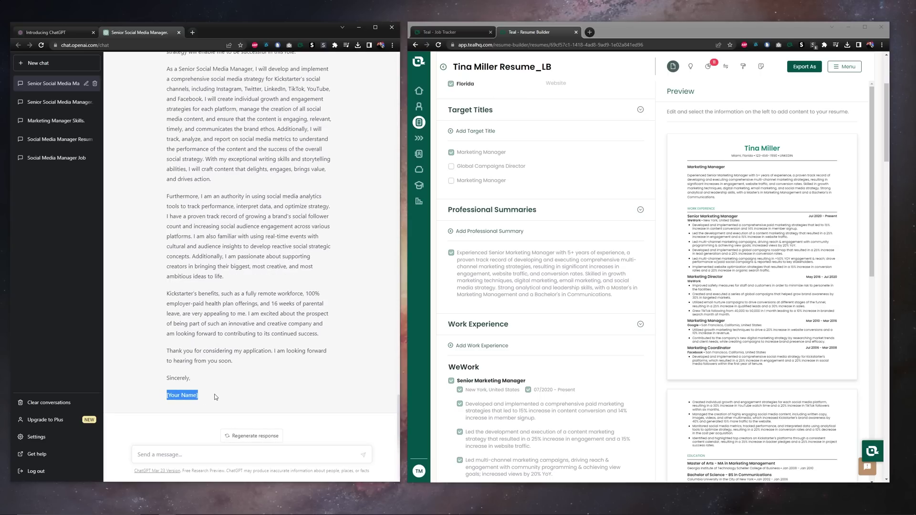
{"action": "scroll", "coordinate": [157, 282], "scroll_direction": "up", "scroll_amount": 3}
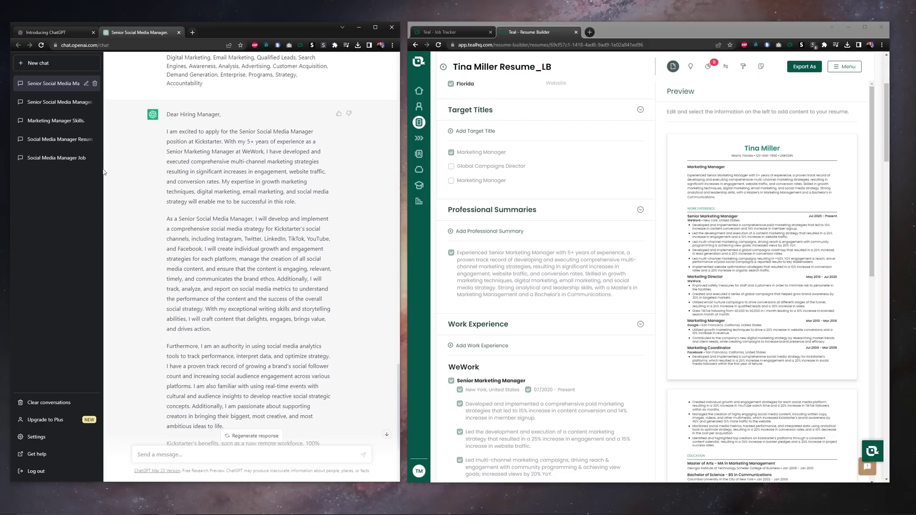
{"action": "scroll", "coordinate": [143, 152], "scroll_direction": "down", "scroll_amount": 3}
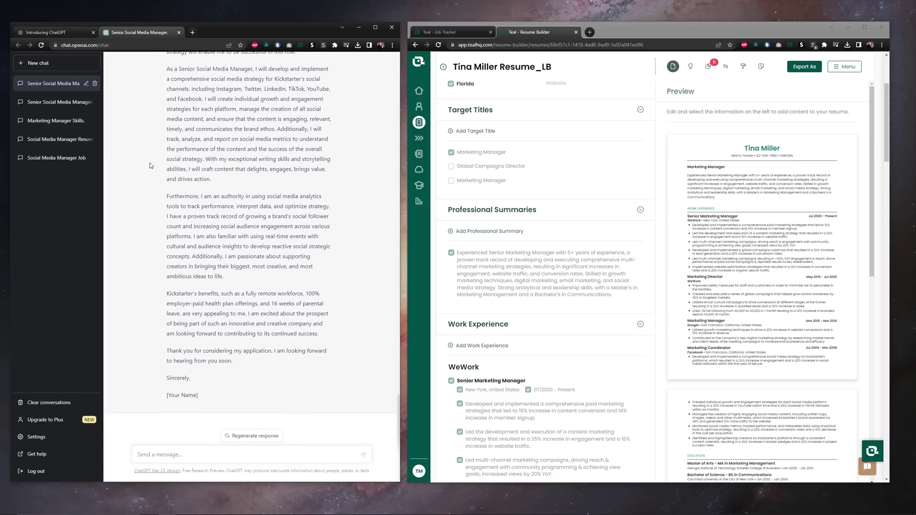
{"action": "scroll", "coordinate": [146, 167], "scroll_direction": "up", "scroll_amount": 3}
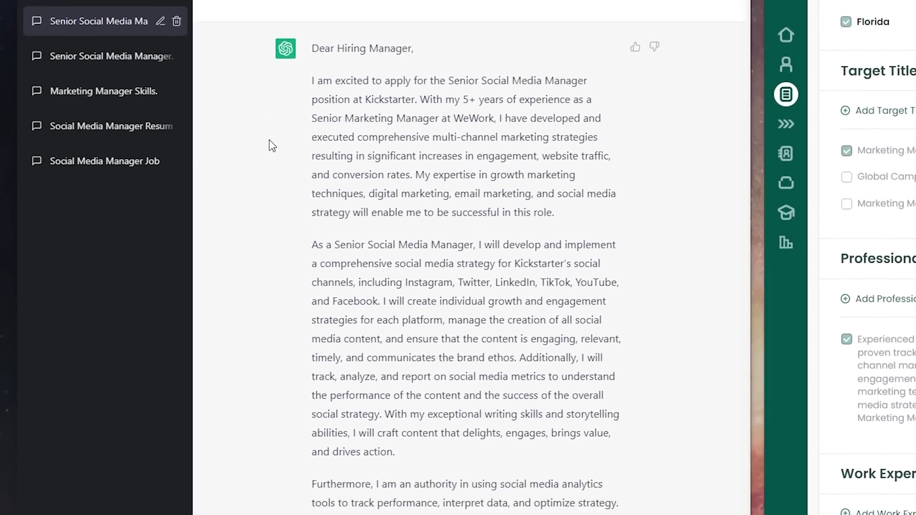
{"action": "scroll", "coordinate": [272, 145], "scroll_direction": "down", "scroll_amount": 5}
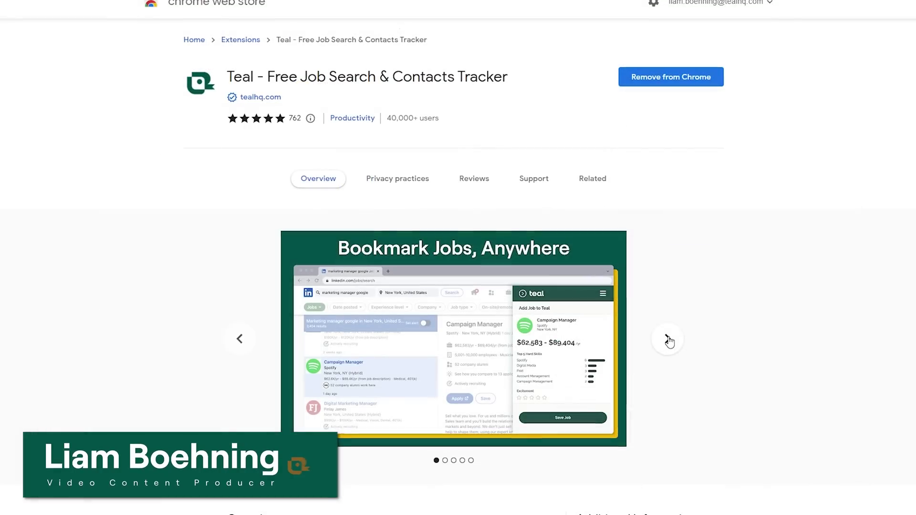
Step: Advance the Teal extension listing's screenshot carousel to the next image
{"action": "left_click", "coordinate": [669, 339]}
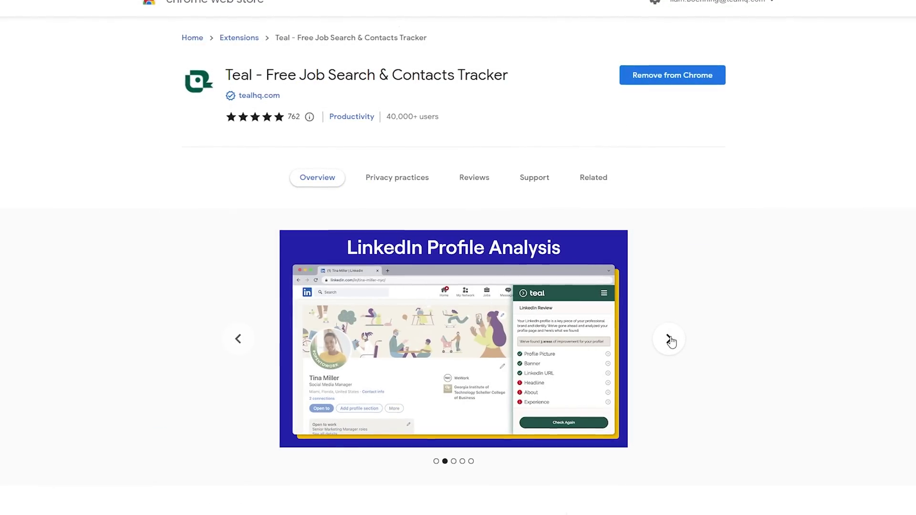